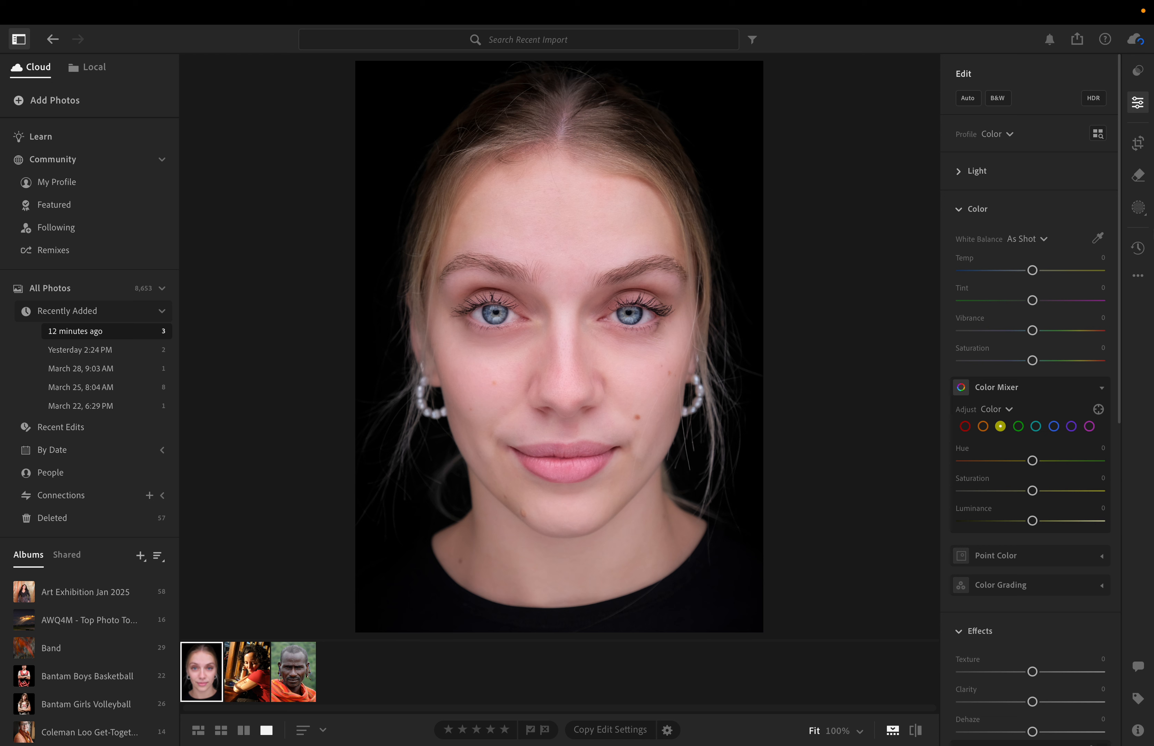
Create an Iris and Pupil mask for Person 1 and invert it to cover everything except the eyes
{"action": "left_click", "coordinate": [1138, 208]}
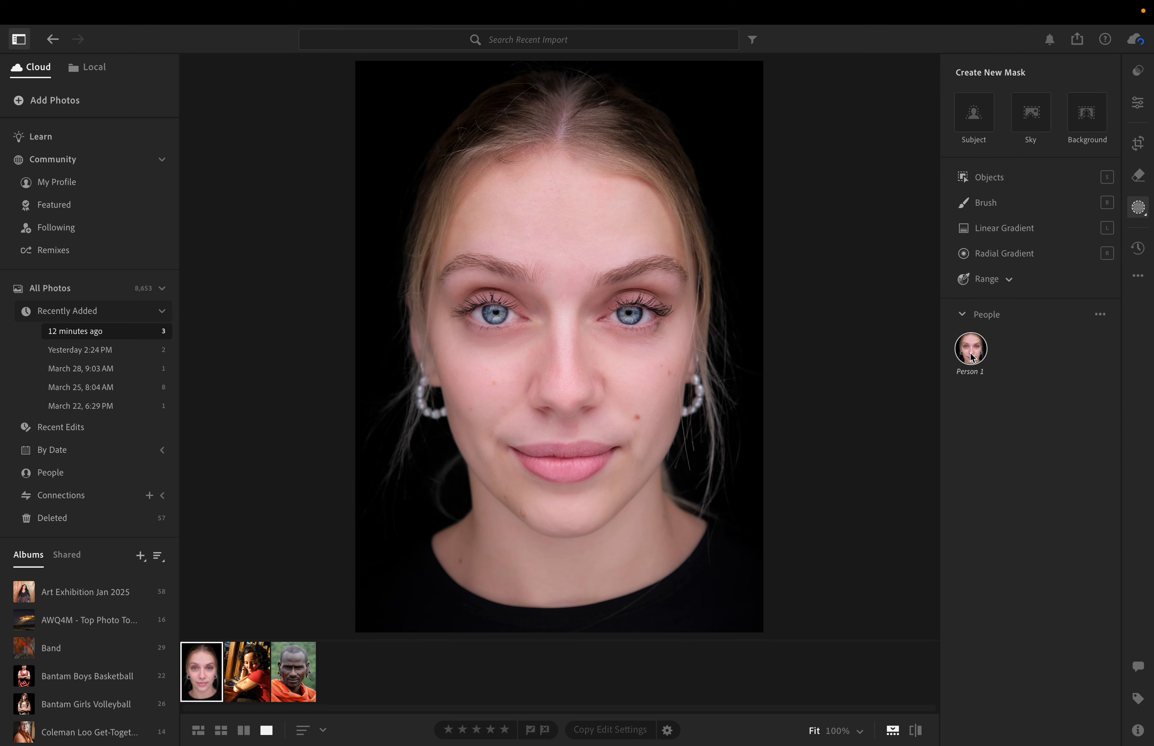
{"action": "left_click", "coordinate": [971, 356]}
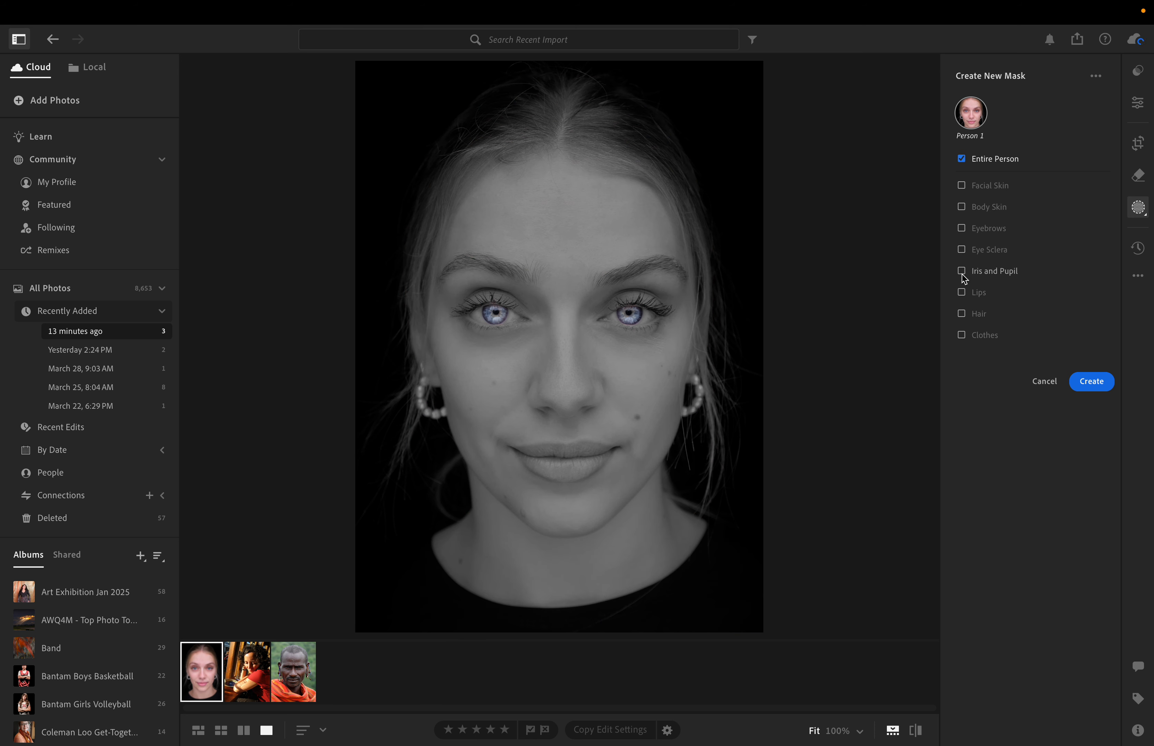
{"action": "left_click", "coordinate": [962, 274]}
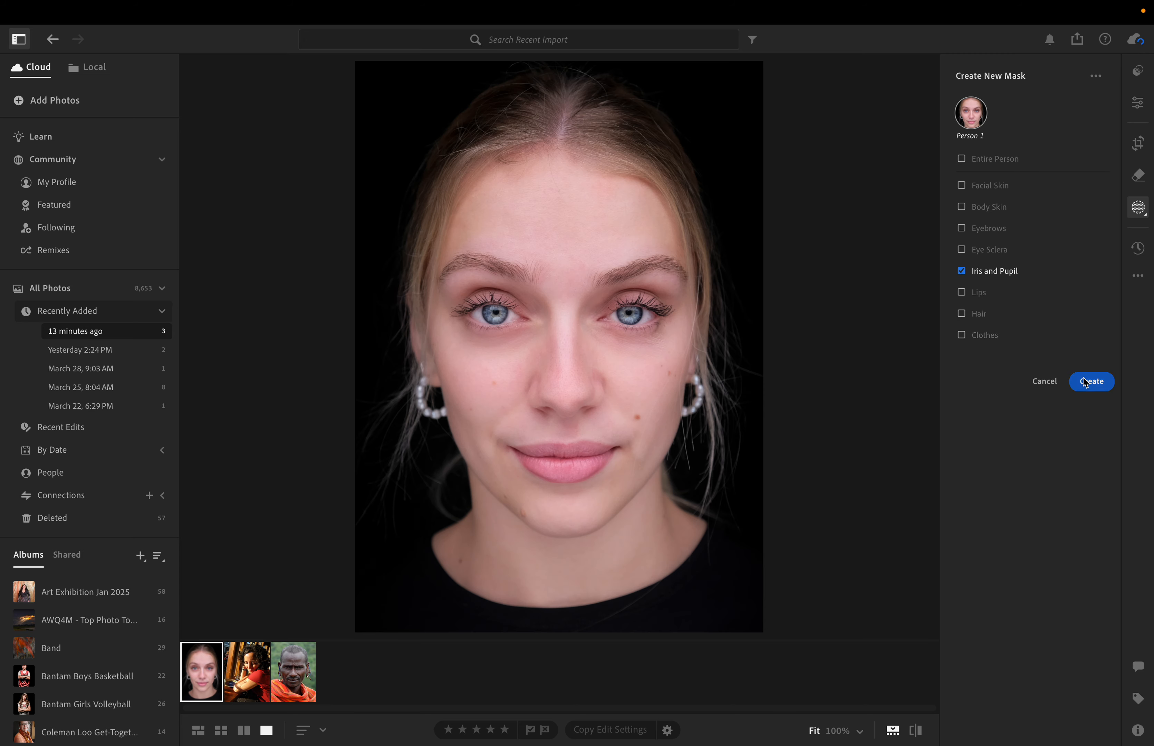
{"action": "left_click", "coordinate": [1087, 384]}
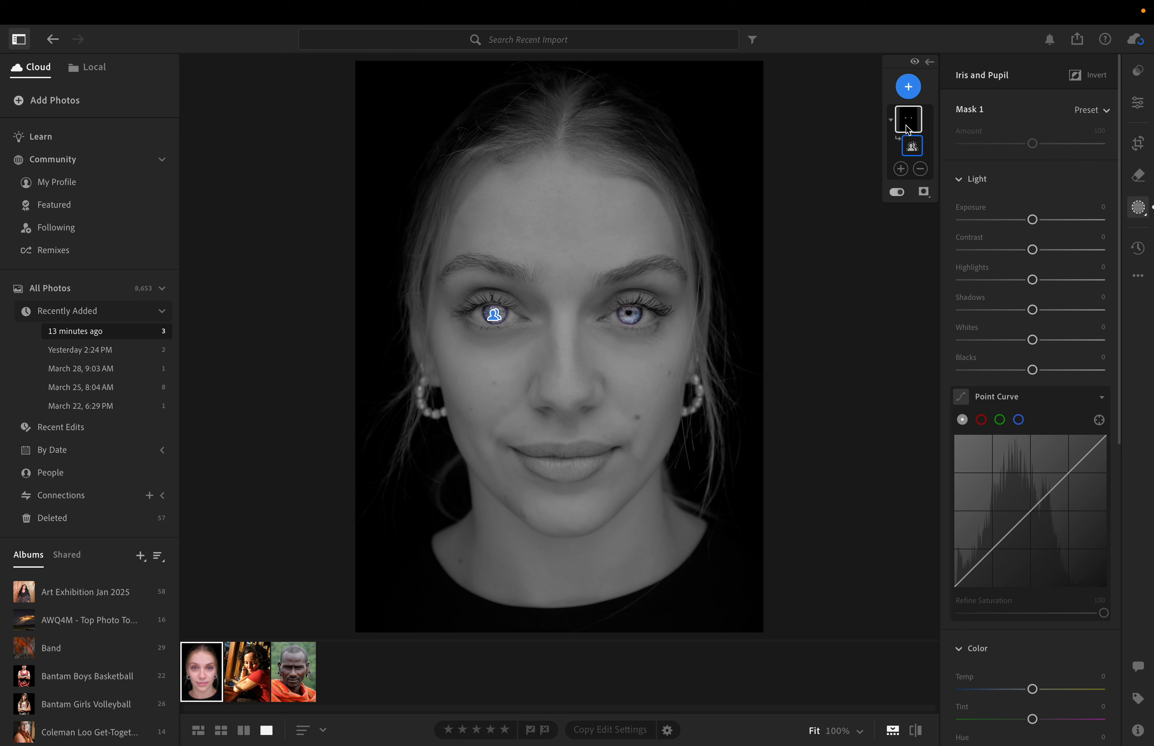
{"action": "key", "text": "apostrophe"}
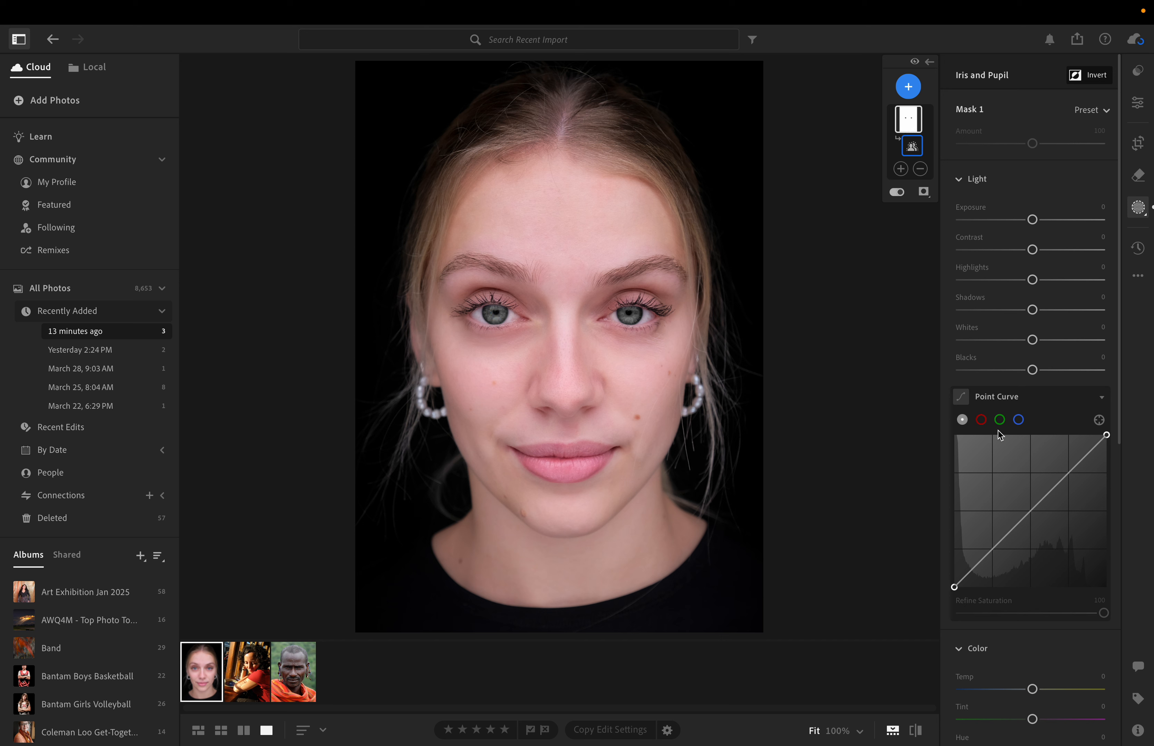
Set the inverted mask's saturation to -100 and return to the general edit settings
{"action": "scroll", "coordinate": [1000, 436], "scroll_direction": "down", "scroll_amount": 5}
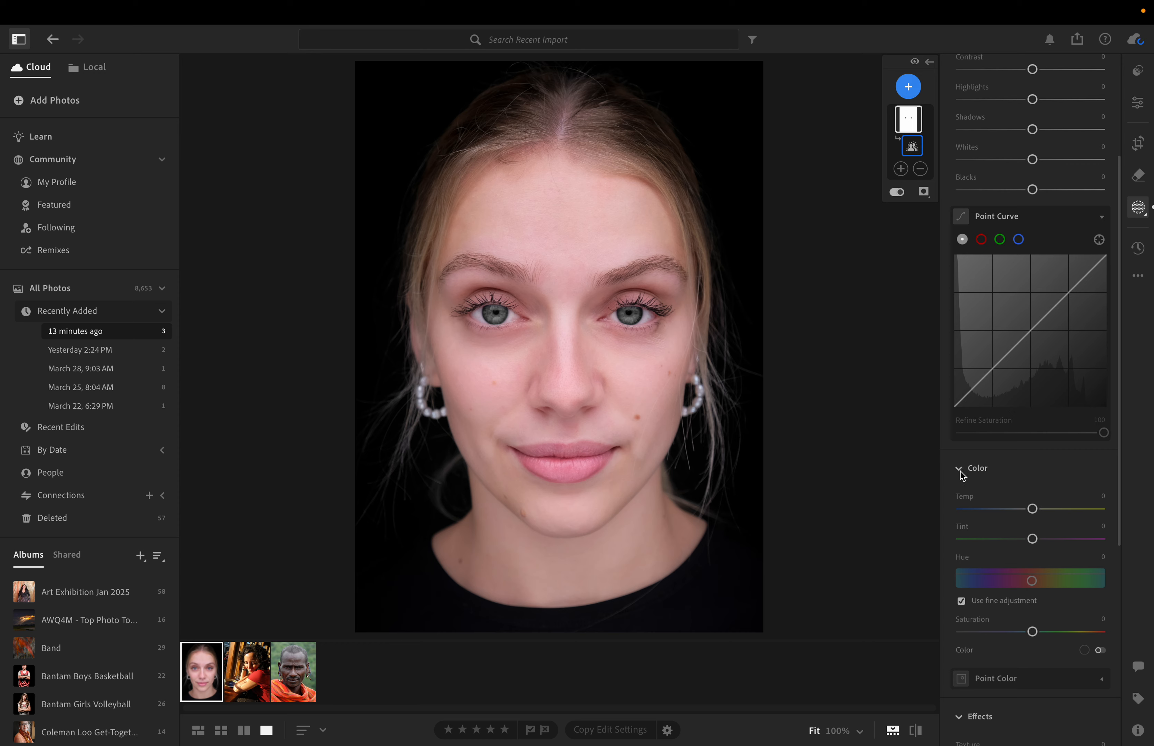
{"action": "scroll", "coordinate": [962, 485], "scroll_direction": "down", "scroll_amount": 2}
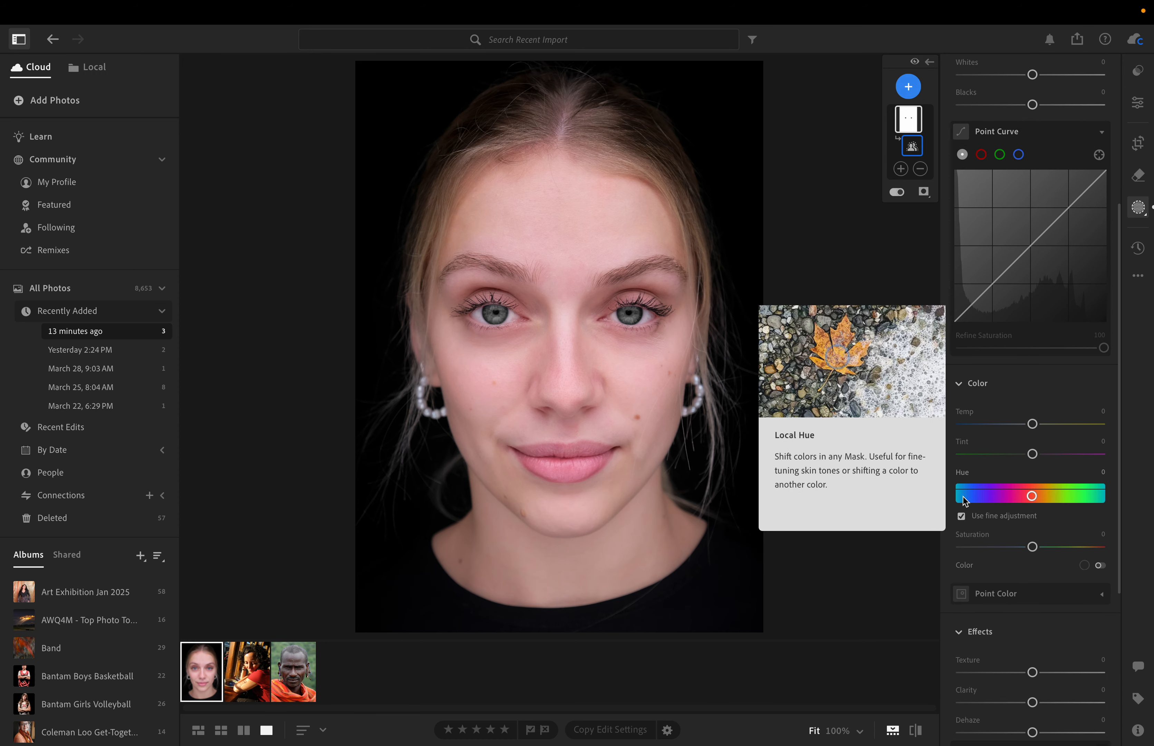
{"action": "left_click", "coordinate": [959, 384]}
{"action": "left_click", "coordinate": [958, 384]}
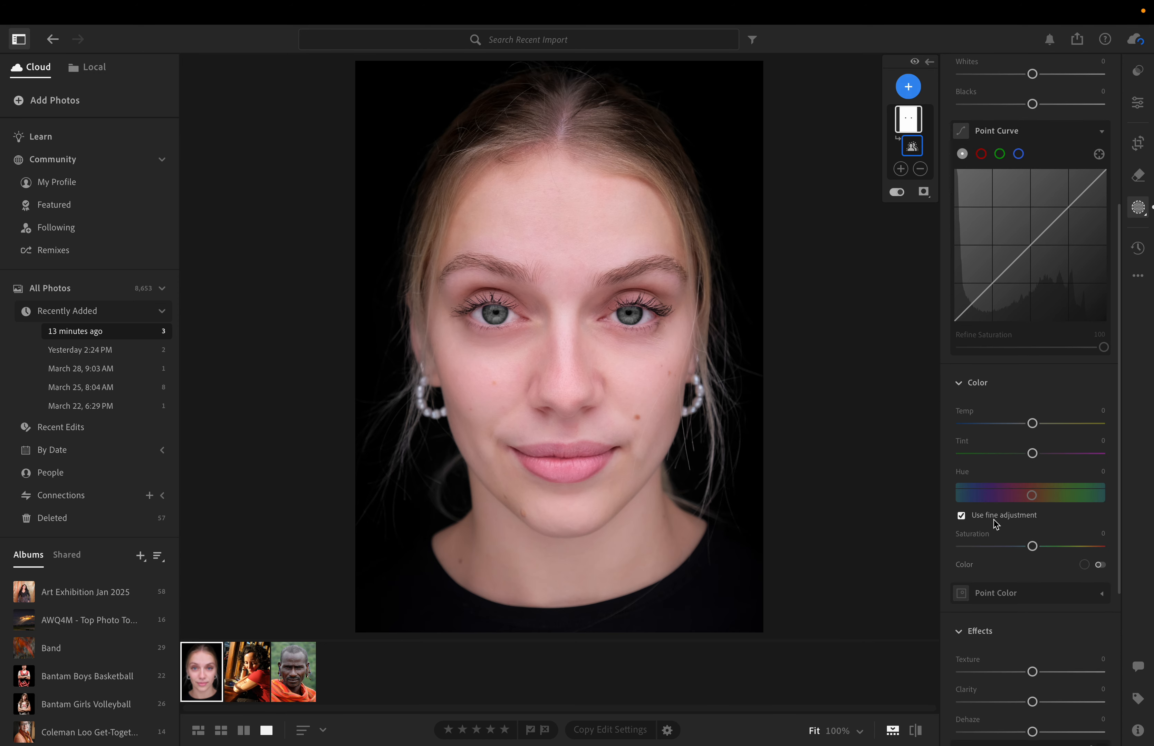
{"action": "scroll", "coordinate": [993, 524], "scroll_direction": "down", "scroll_amount": 3}
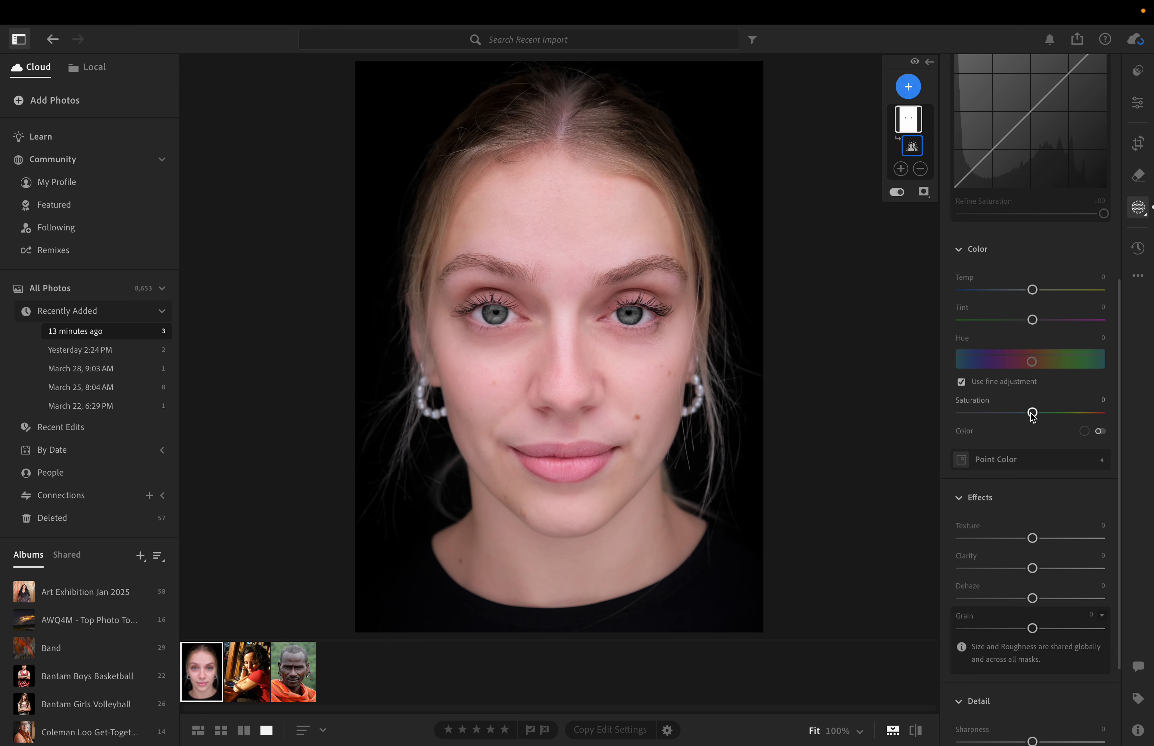
{"action": "left_click_drag", "start_coordinate": [1031, 415], "coordinate": [944, 416]}
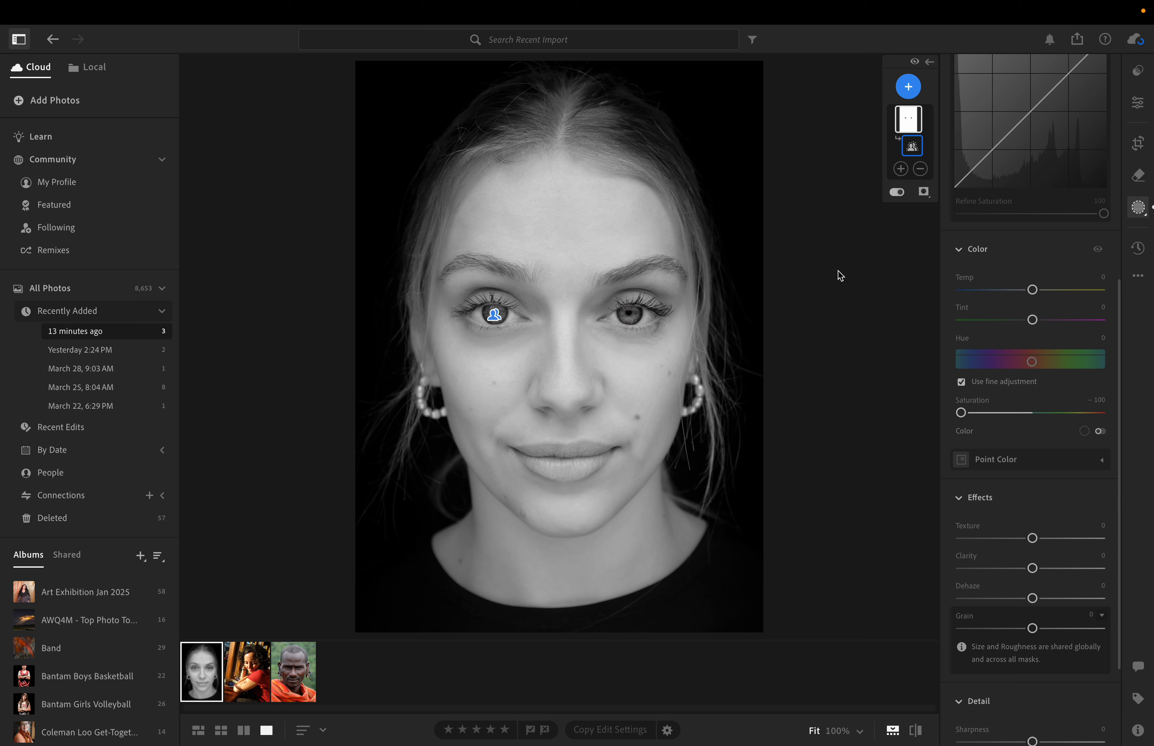
{"action": "left_click", "coordinate": [1138, 104]}
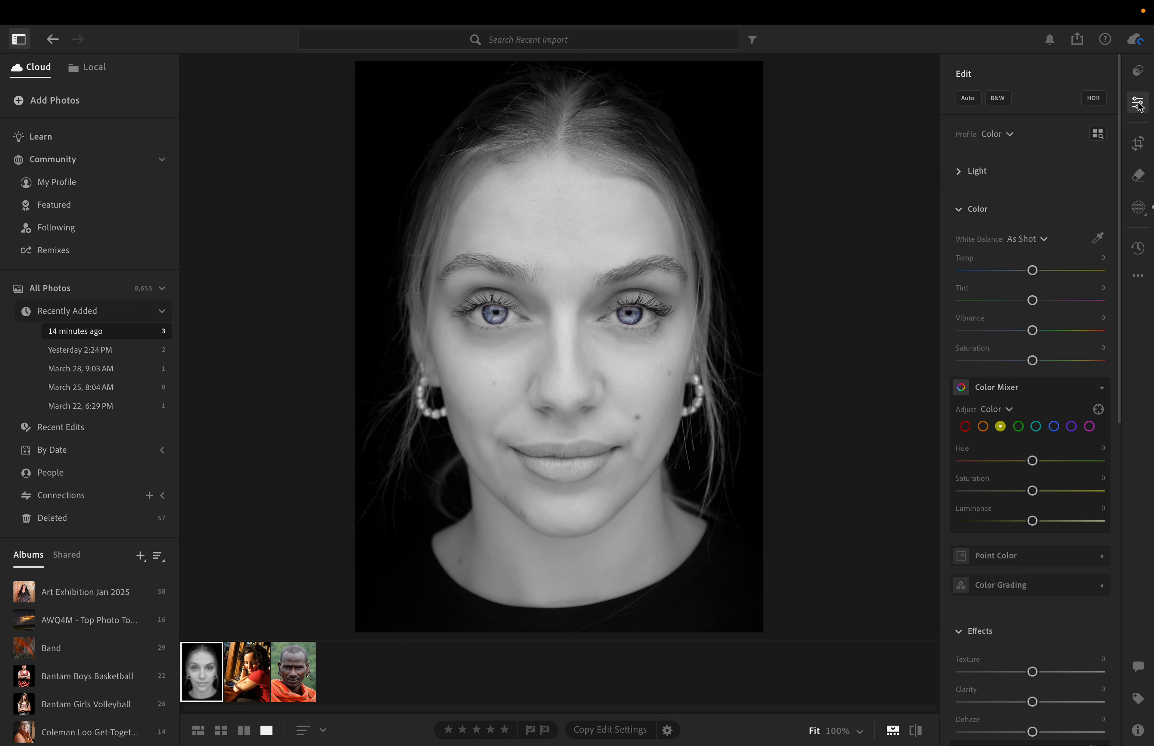
Add a second People mask covering only the iris and pupil, without inverting it
{"action": "left_click", "coordinate": [1139, 208]}
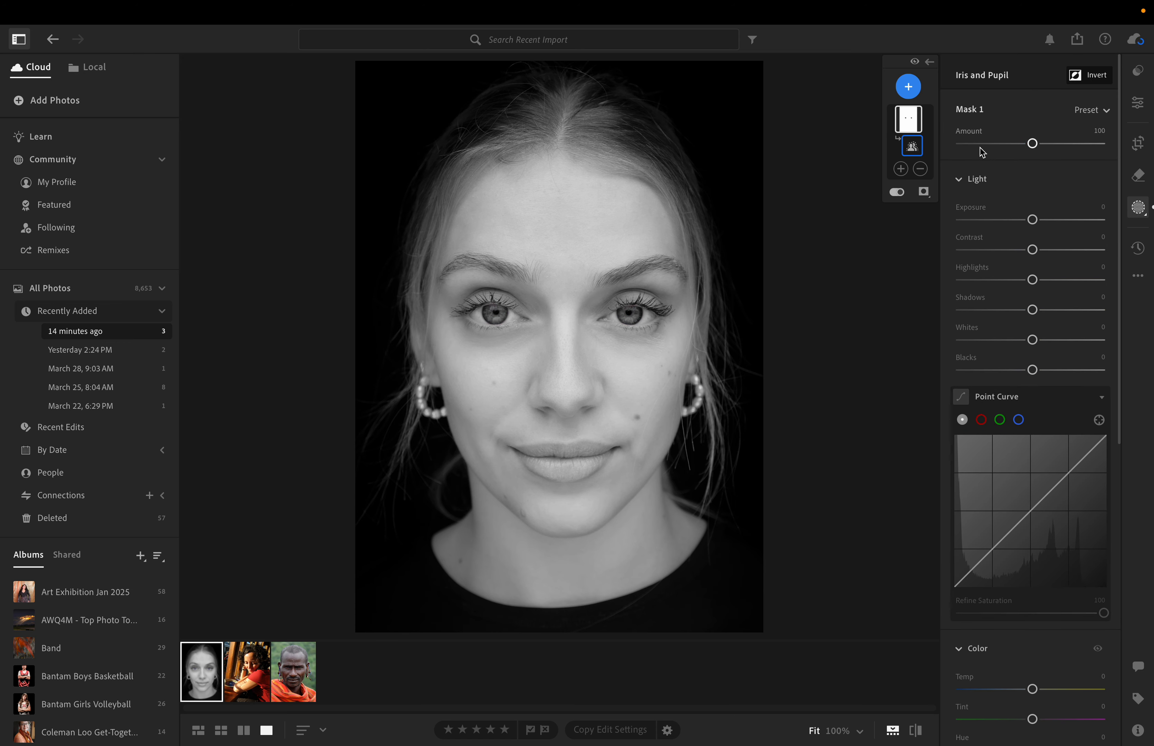
{"action": "left_click", "coordinate": [907, 85]}
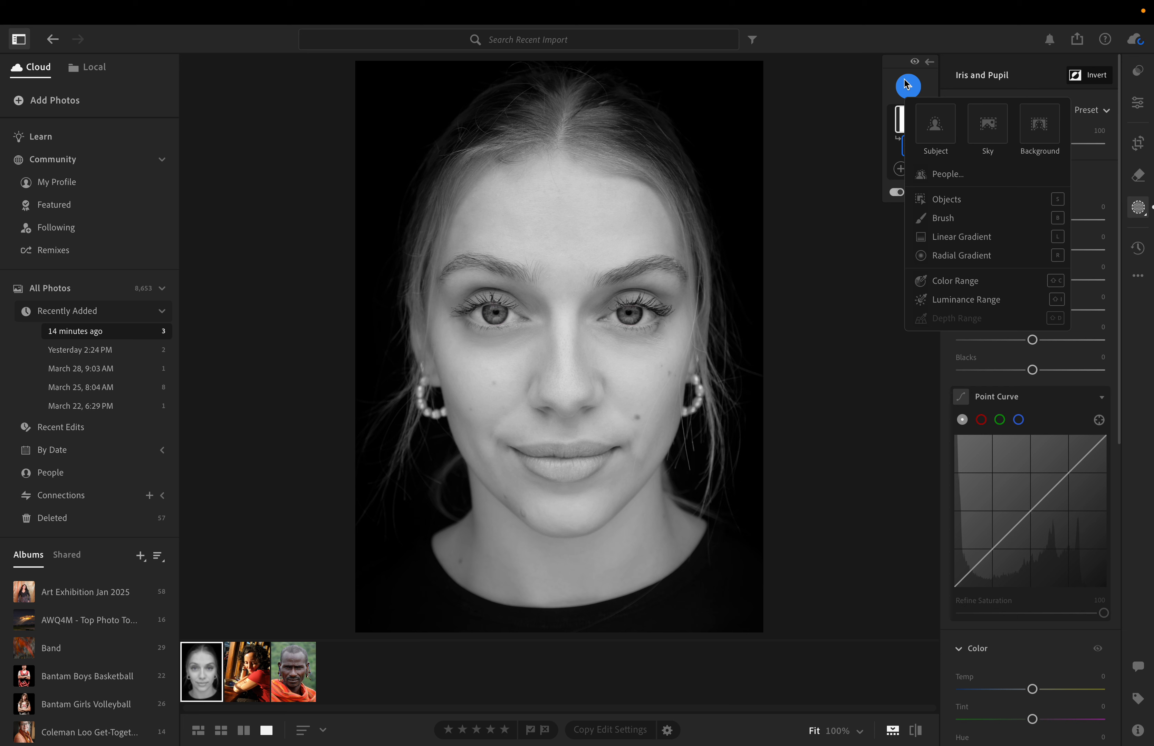
{"action": "left_click", "coordinate": [940, 175]}
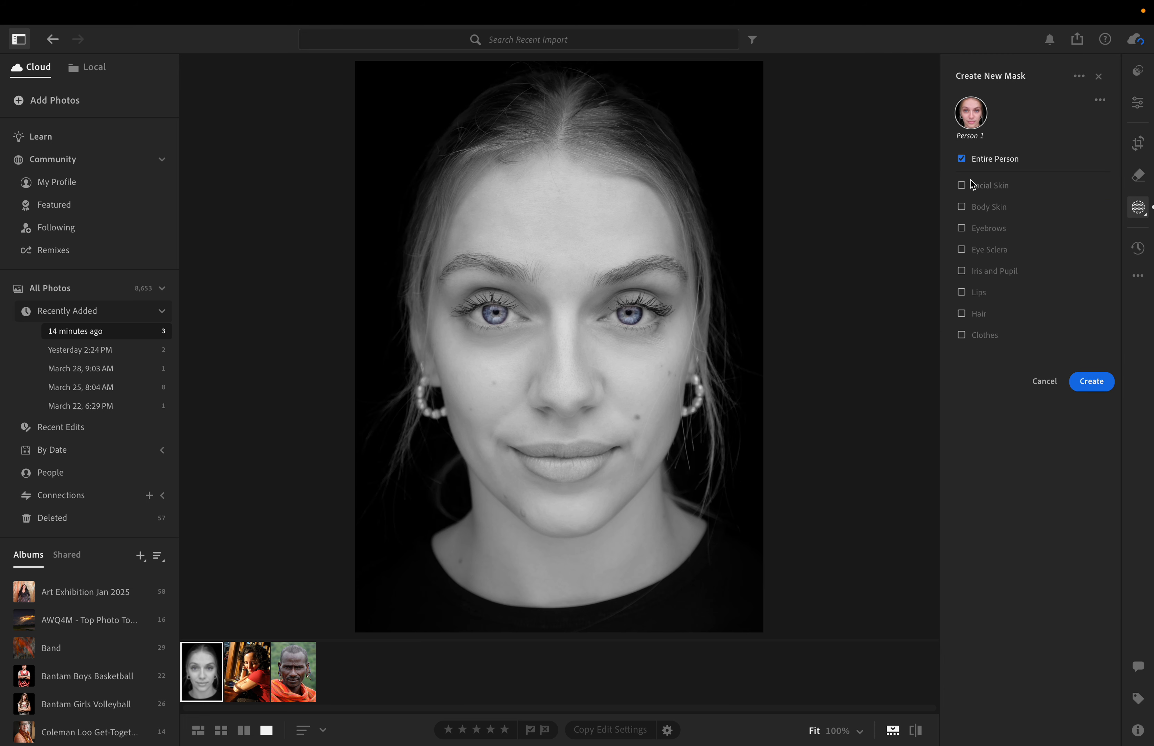
{"action": "left_click", "coordinate": [961, 271]}
{"action": "left_click", "coordinate": [1089, 381]}
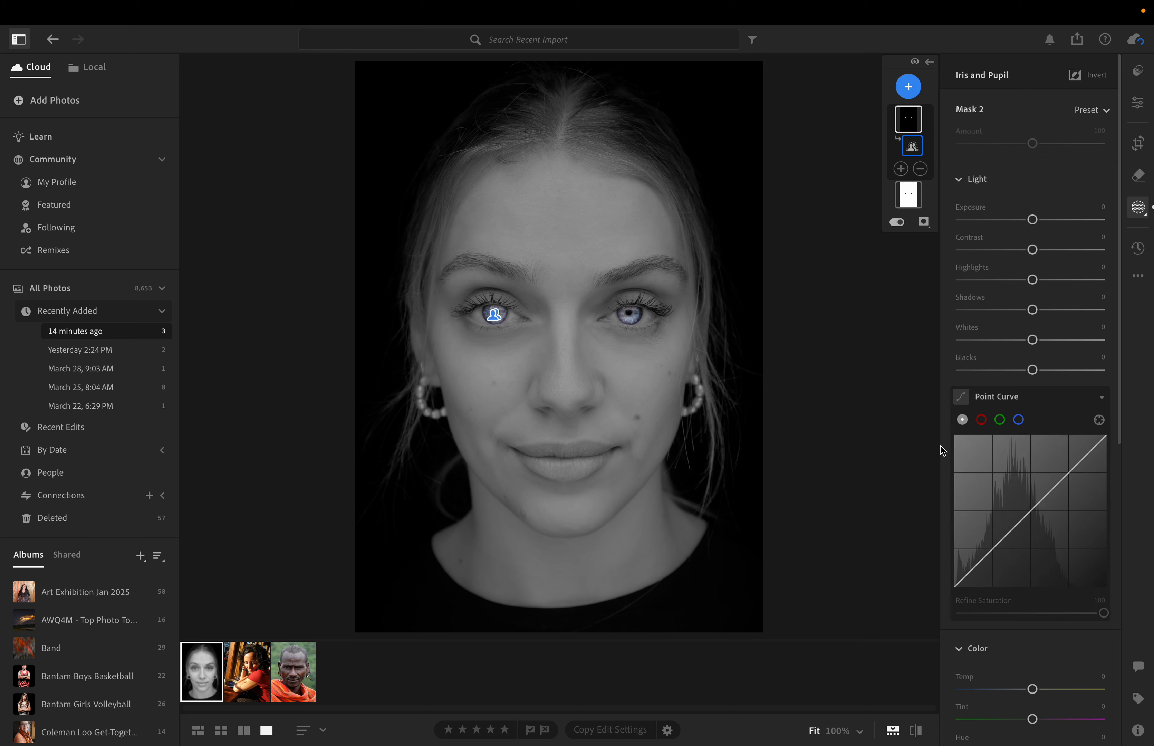
Set the eye mask's temperature to -10, raise its saturation slightly, and leave masking
{"action": "scroll", "coordinate": [989, 470], "scroll_direction": "down", "scroll_amount": 6}
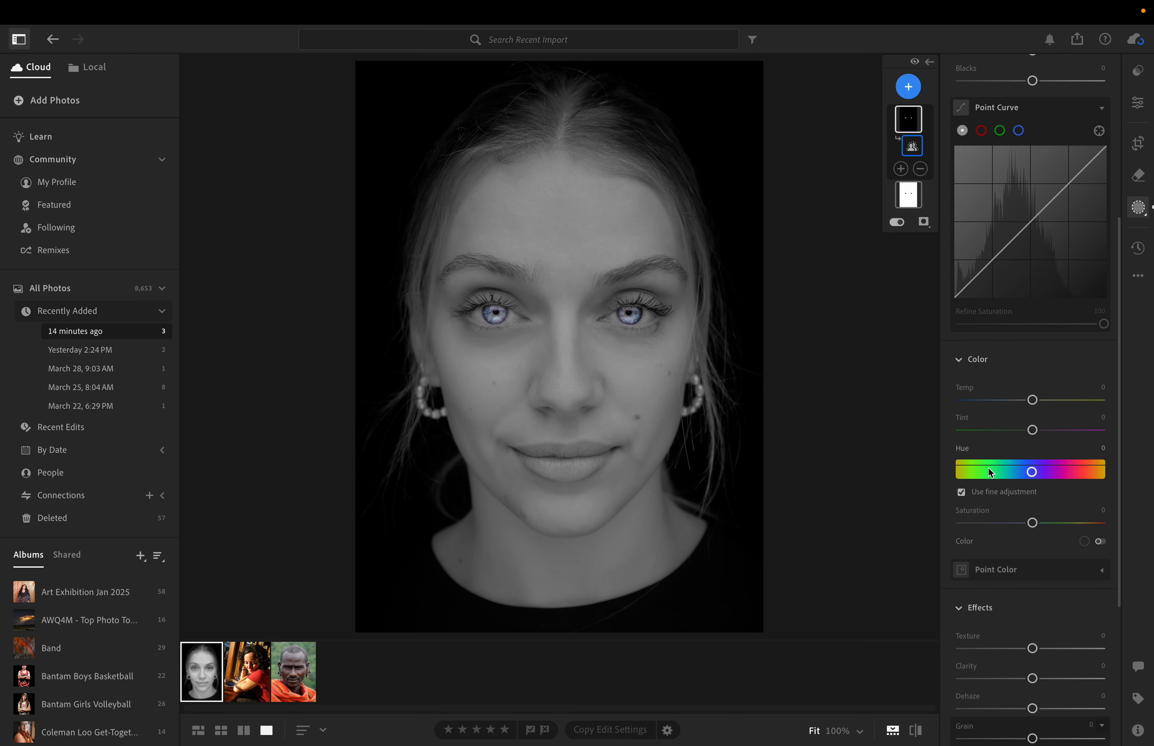
{"action": "left_click", "coordinate": [1032, 401]}
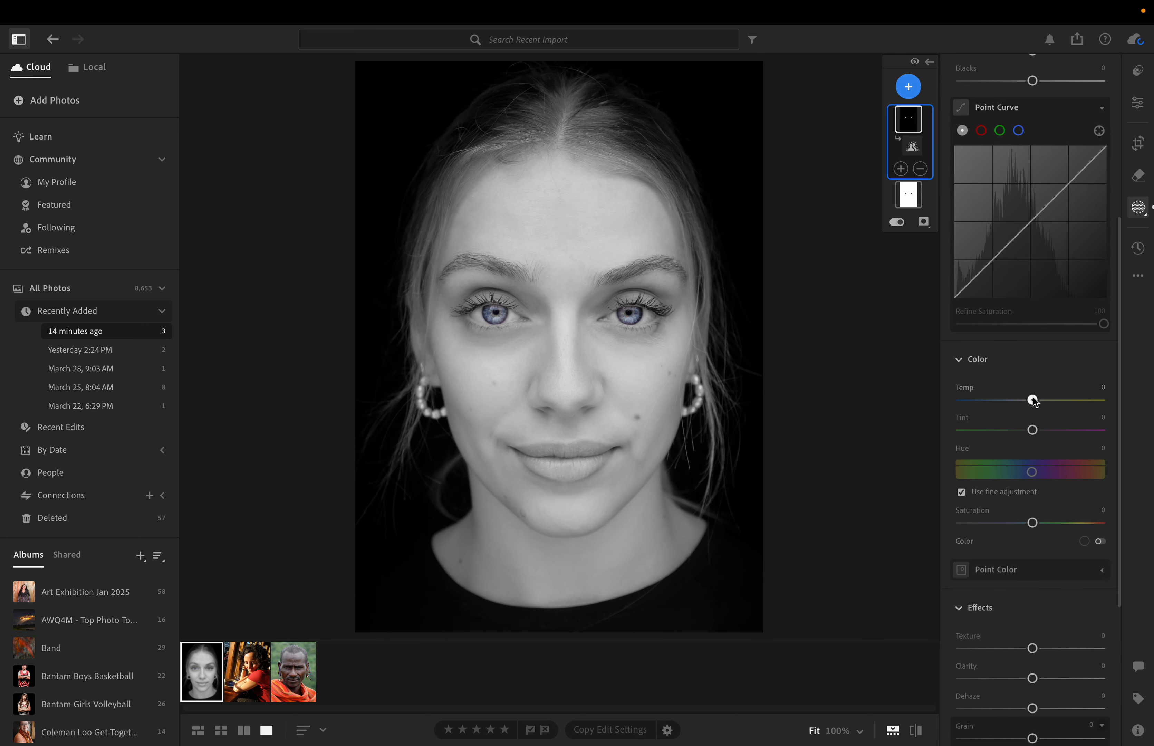
{"action": "left_click_drag", "start_coordinate": [1034, 401], "coordinate": [1027, 402]}
{"action": "left_click", "coordinate": [1032, 527]}
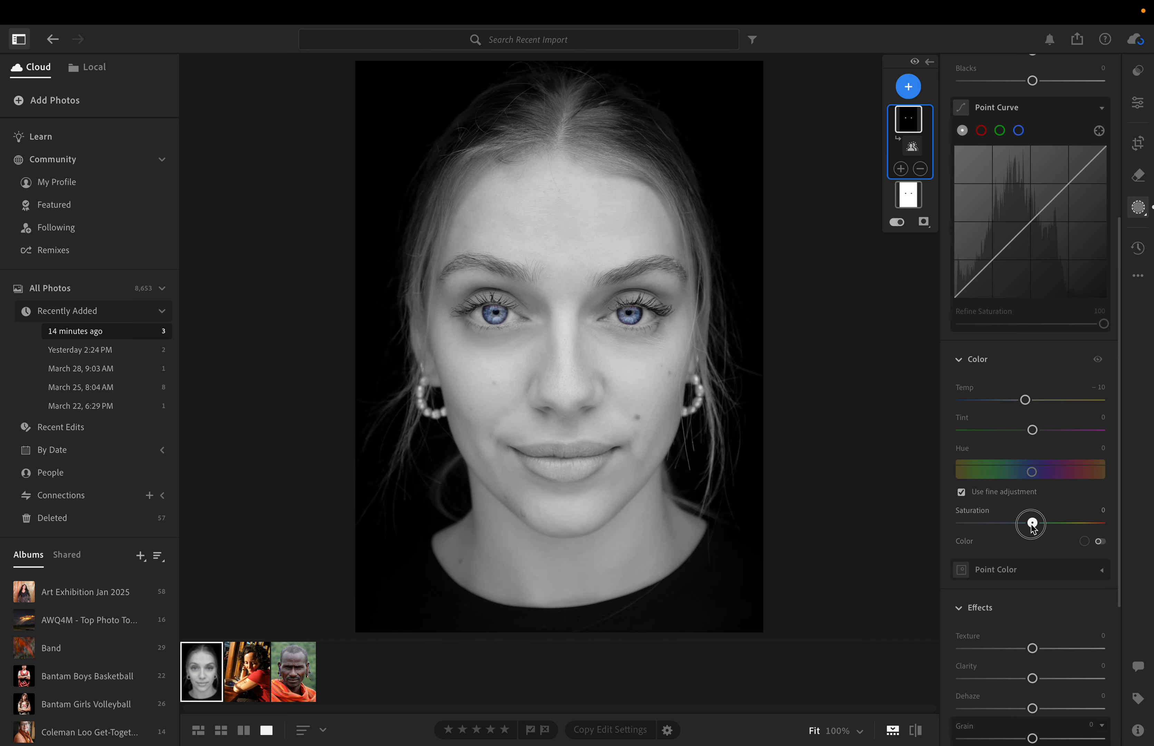
{"action": "left_click_drag", "start_coordinate": [1032, 525], "coordinate": [1042, 526]}
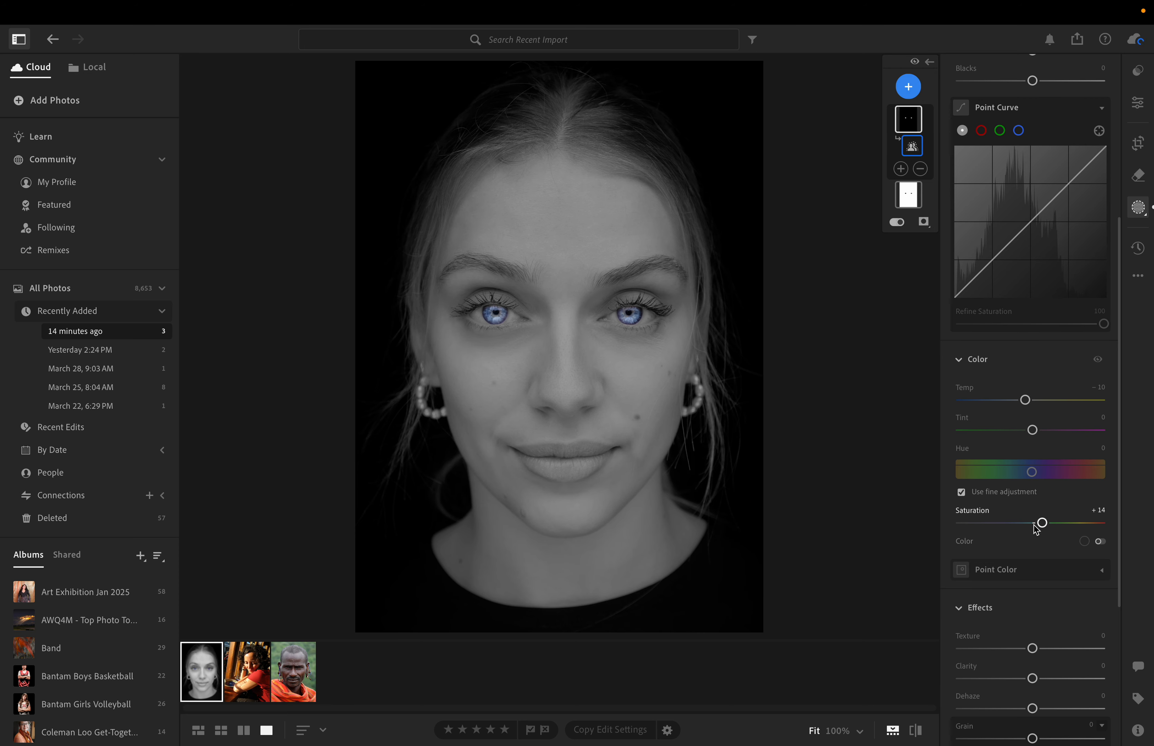
{"action": "mouse_move", "coordinate": [1042, 522]}
{"action": "left_mouse_down"}
{"action": "mouse_move", "coordinate": [1104, 525]}
{"action": "mouse_move", "coordinate": [1038, 528]}
{"action": "left_mouse_up"}
{"action": "left_click", "coordinate": [1137, 109]}
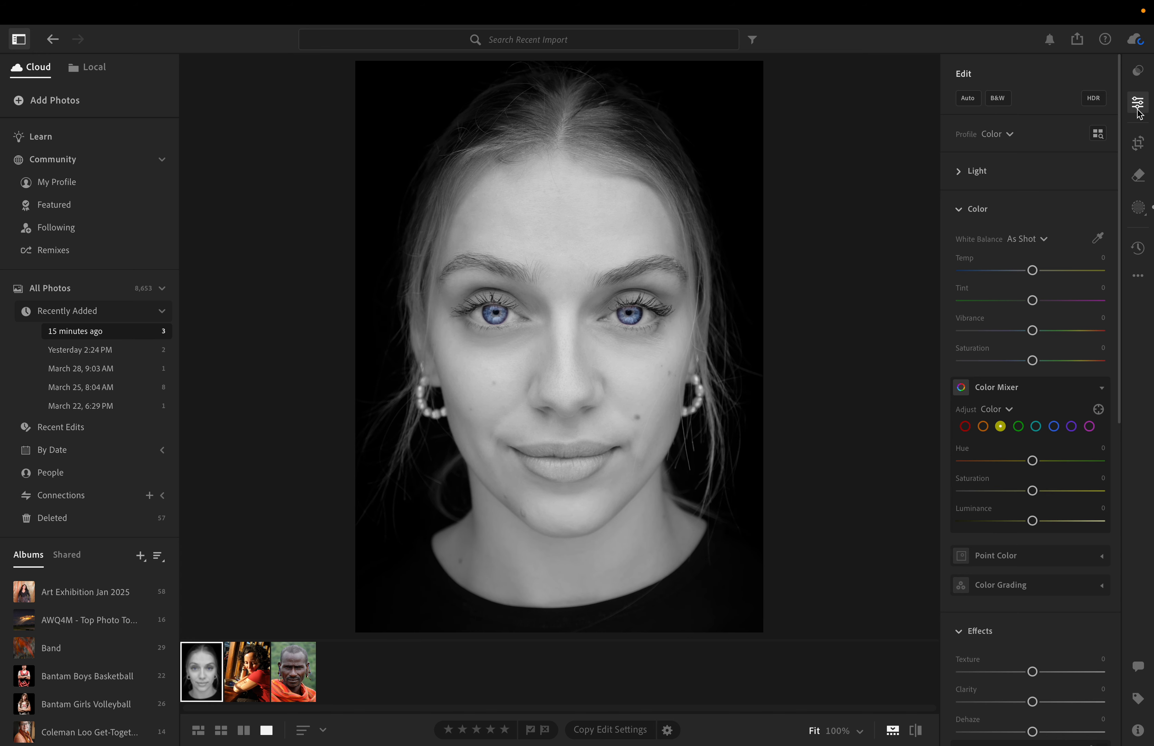
Open the photo of the woman in the red shirt and create a Subject mask
{"action": "left_click", "coordinate": [233, 670]}
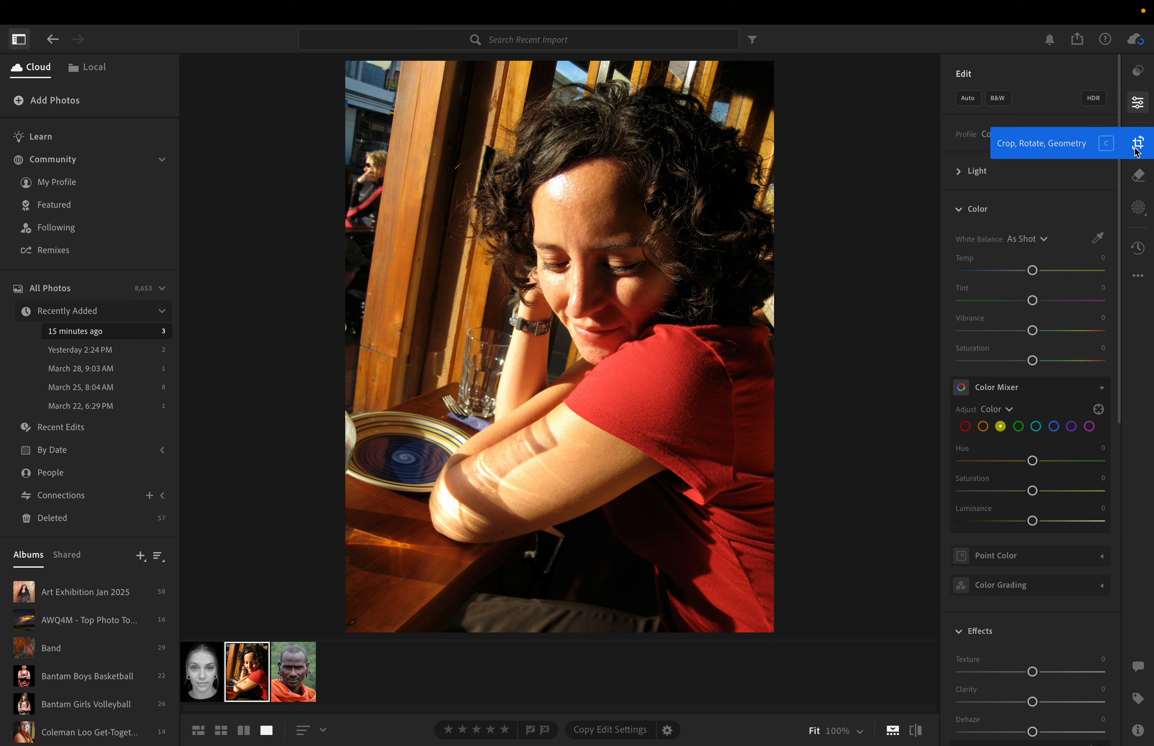
{"action": "left_click", "coordinate": [1138, 208]}
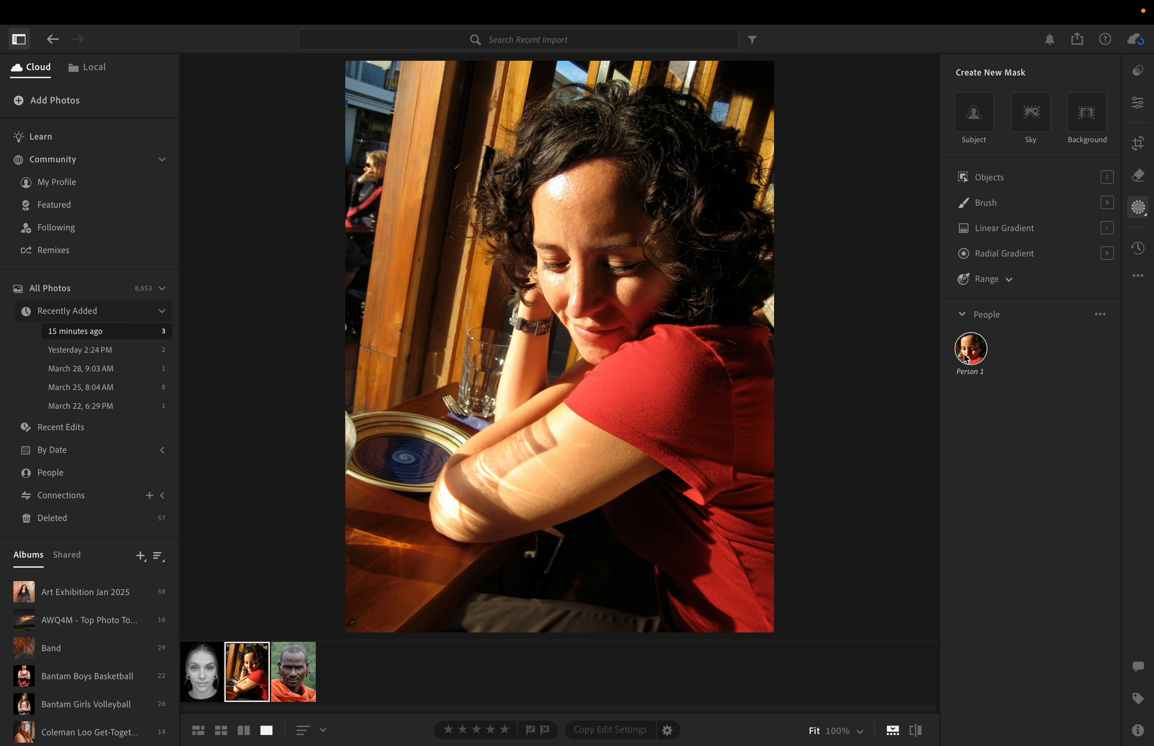
{"action": "left_click", "coordinate": [974, 114]}
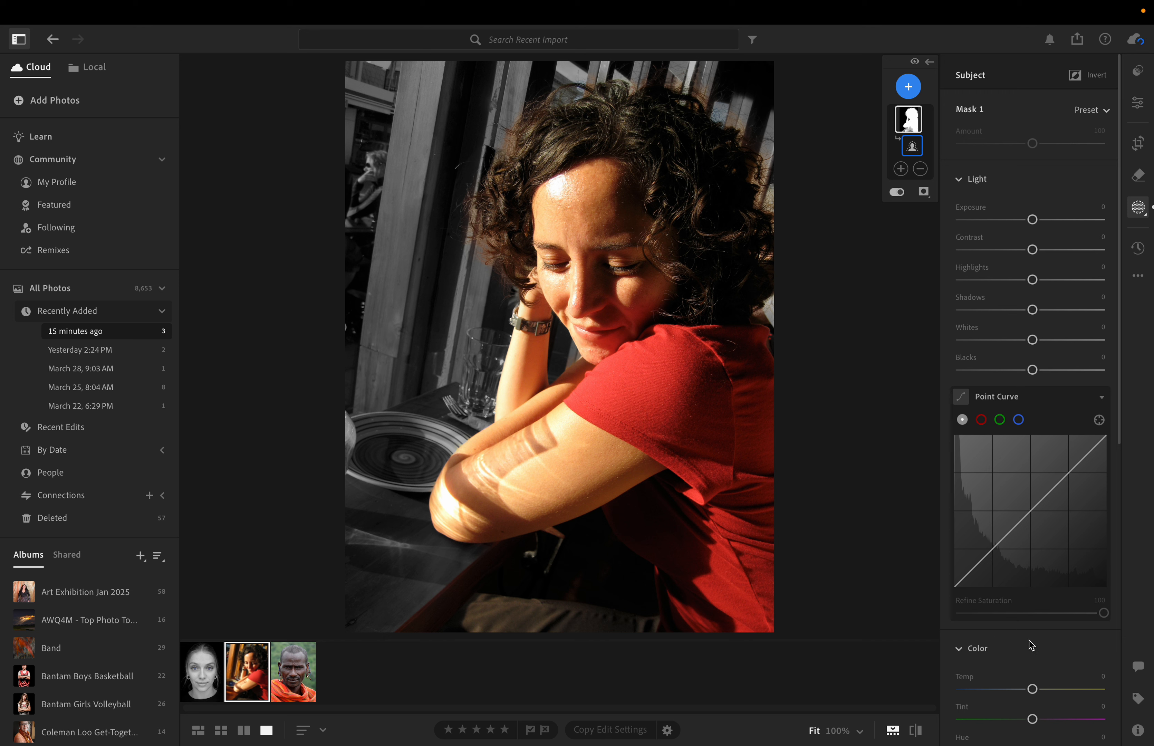
Set the Subject mask's saturation to -100 so only the woman turns black and white, and leave masking
{"action": "scroll", "coordinate": [1028, 625], "scroll_direction": "down", "scroll_amount": 6}
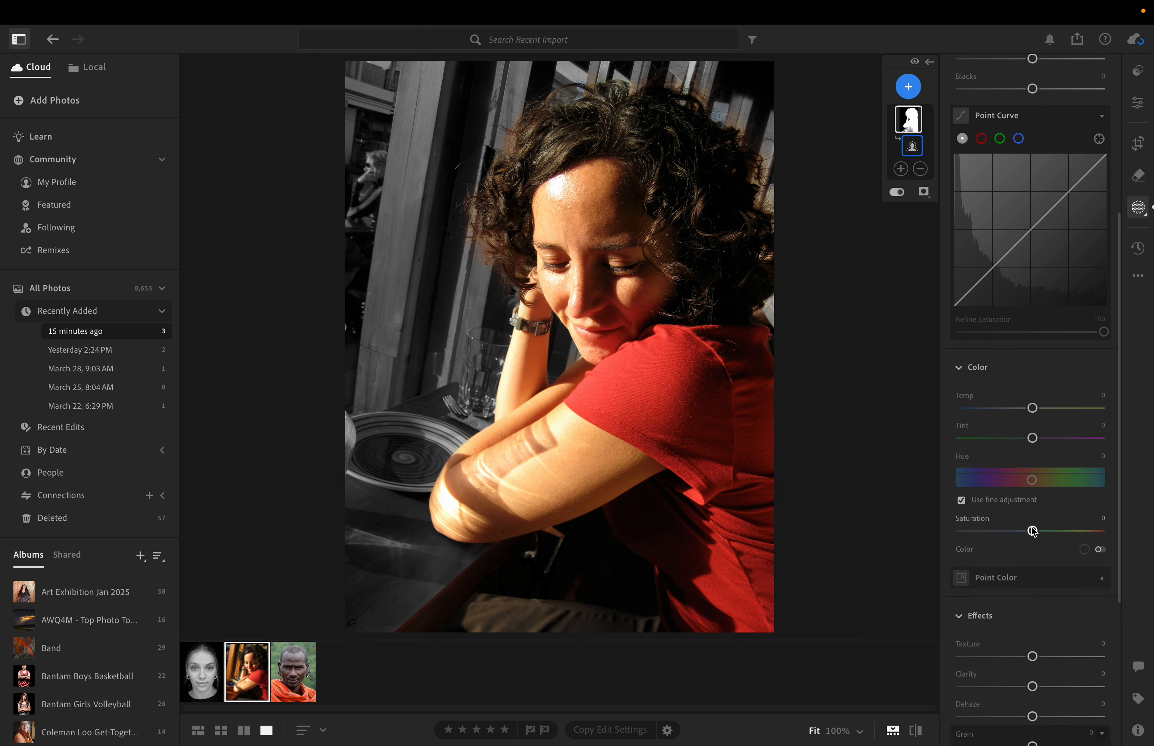
{"action": "left_click_drag", "start_coordinate": [1032, 531], "coordinate": [922, 522]}
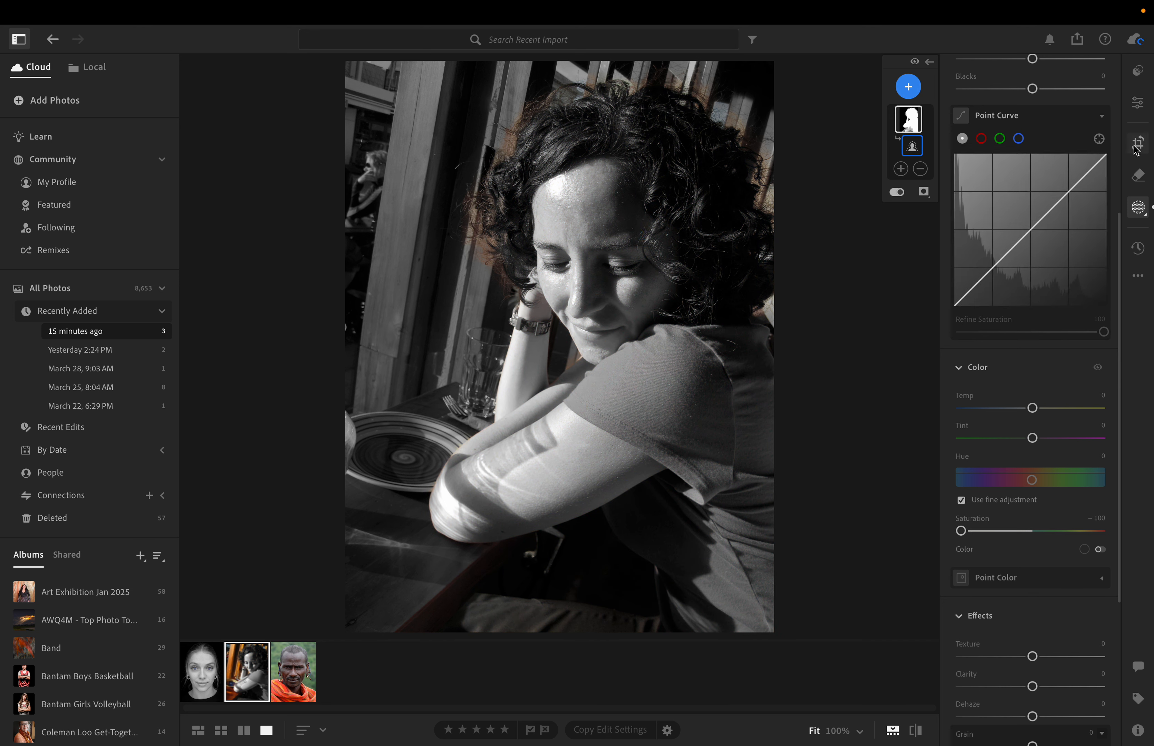
{"action": "left_click", "coordinate": [1136, 104]}
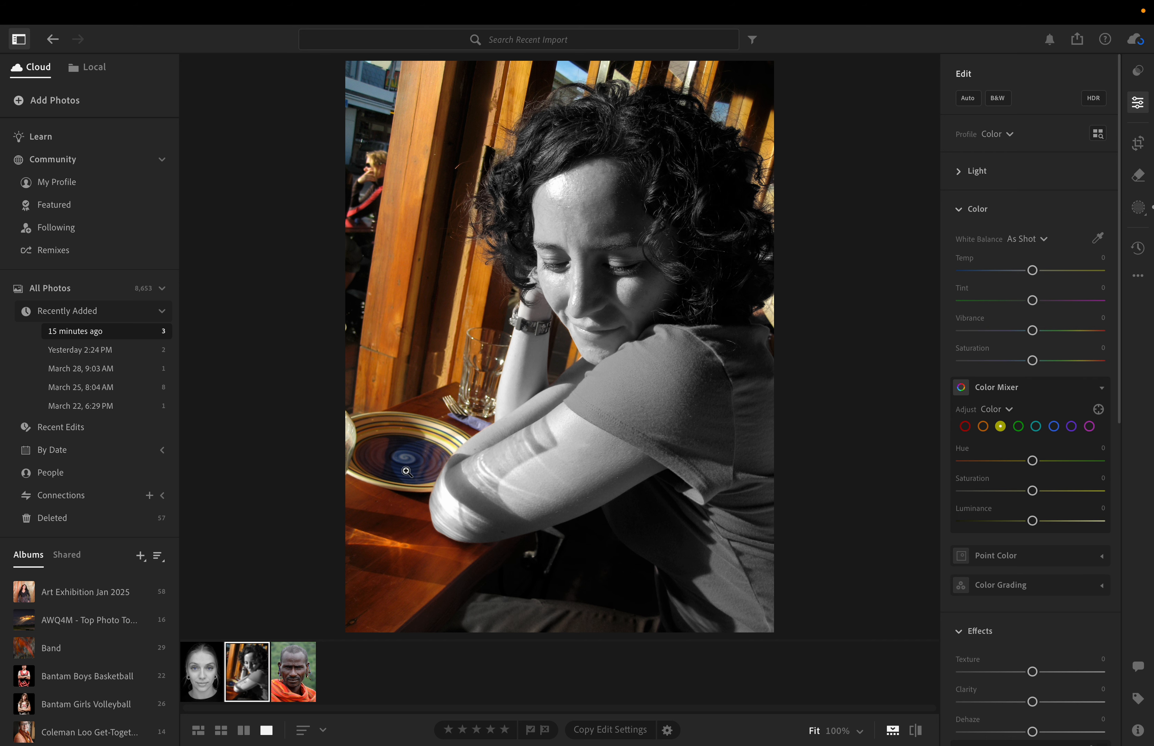
Open the portrait of the man in the orange wrap, create a Subject mask and invert it
{"action": "left_click", "coordinate": [306, 670]}
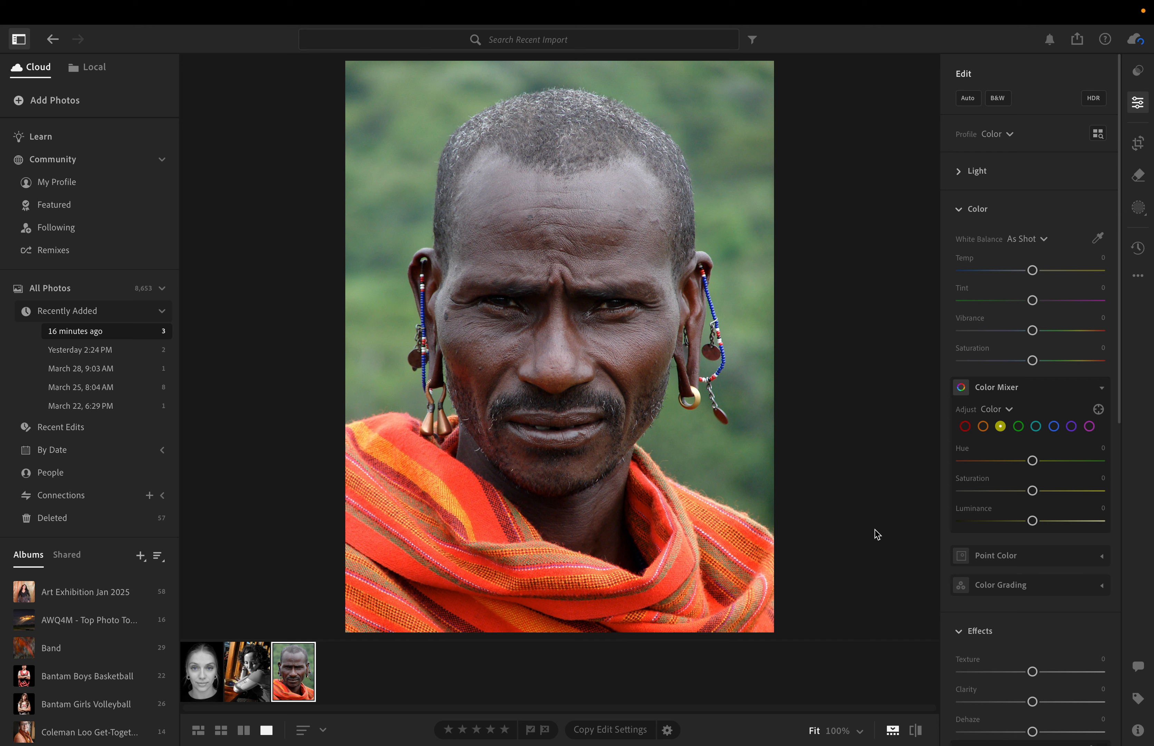
{"action": "left_click", "coordinate": [1138, 207]}
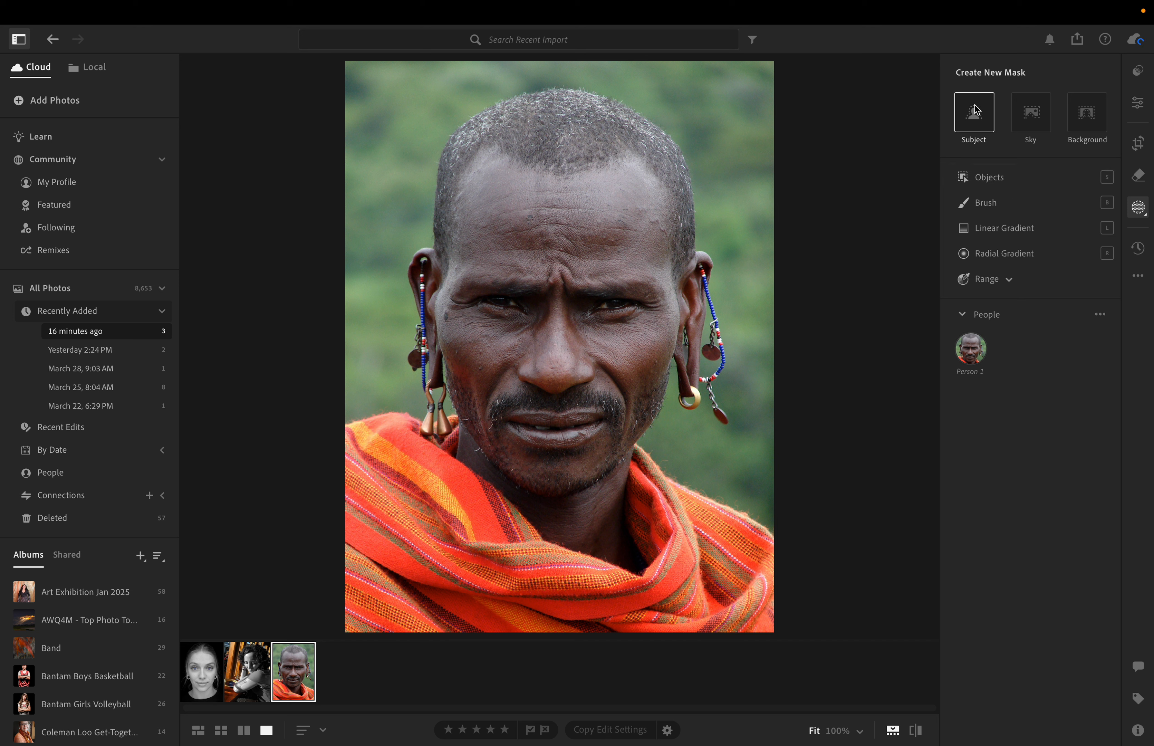
{"action": "left_click", "coordinate": [974, 115]}
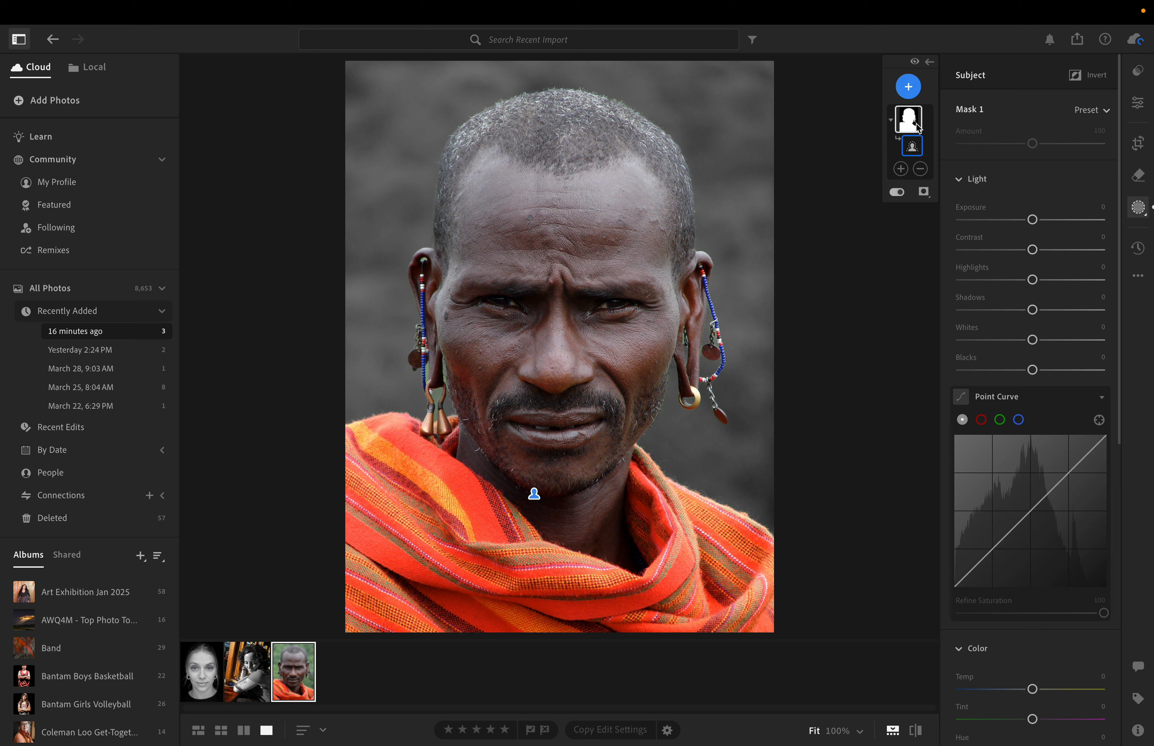
{"action": "key", "text": "apostrophe"}
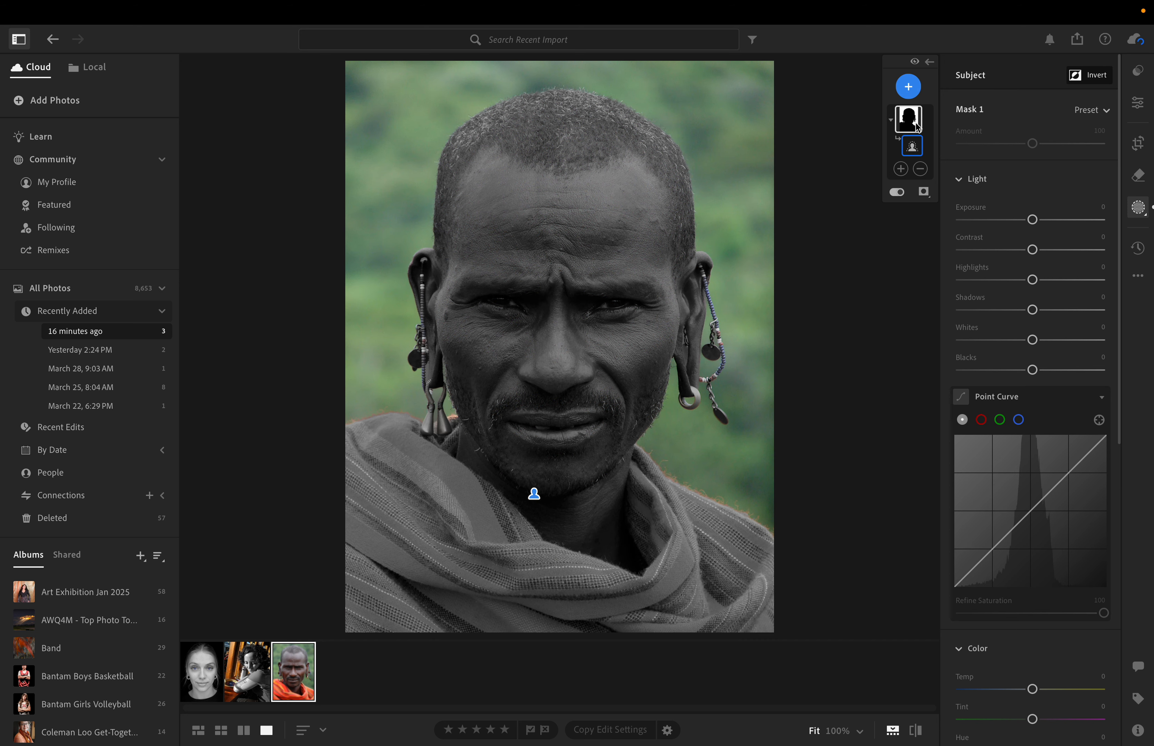
Set the saturation of the man's inverted Subject mask to -100 to desaturate the background, and leave masking
{"action": "scroll", "coordinate": [1047, 654], "scroll_direction": "down", "scroll_amount": 5}
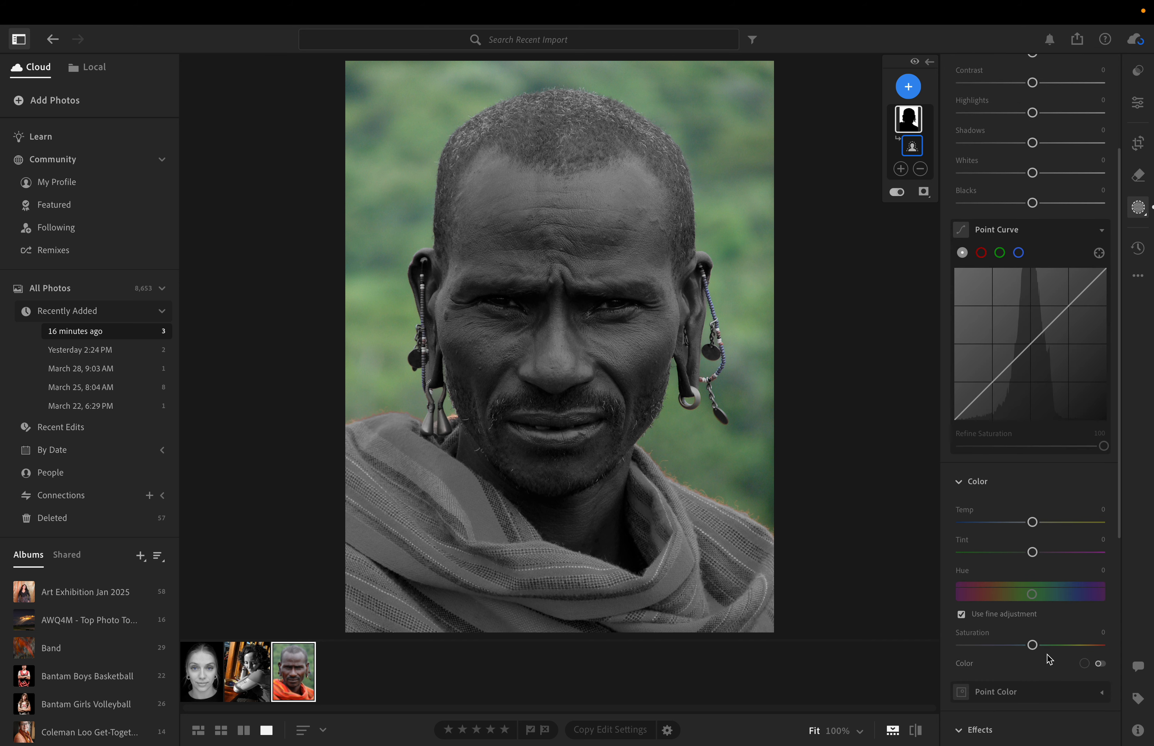
{"action": "left_click_drag", "start_coordinate": [1031, 553], "coordinate": [941, 553]}
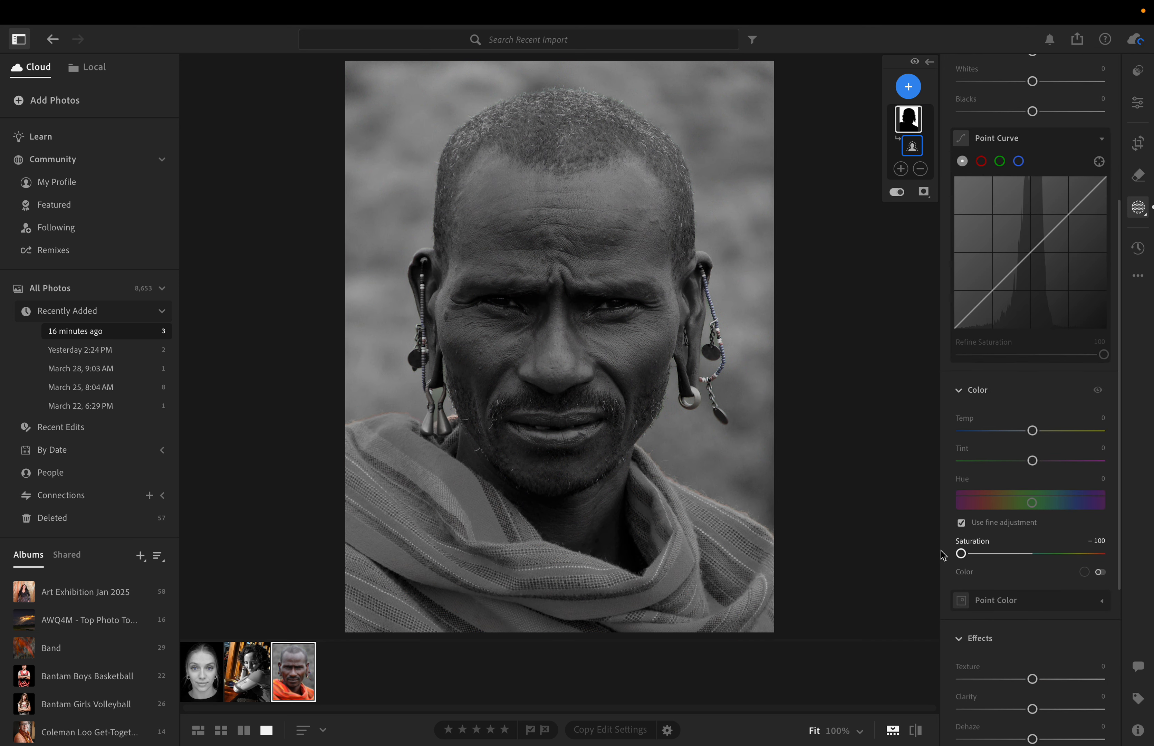
{"action": "left_click", "coordinate": [1137, 104]}
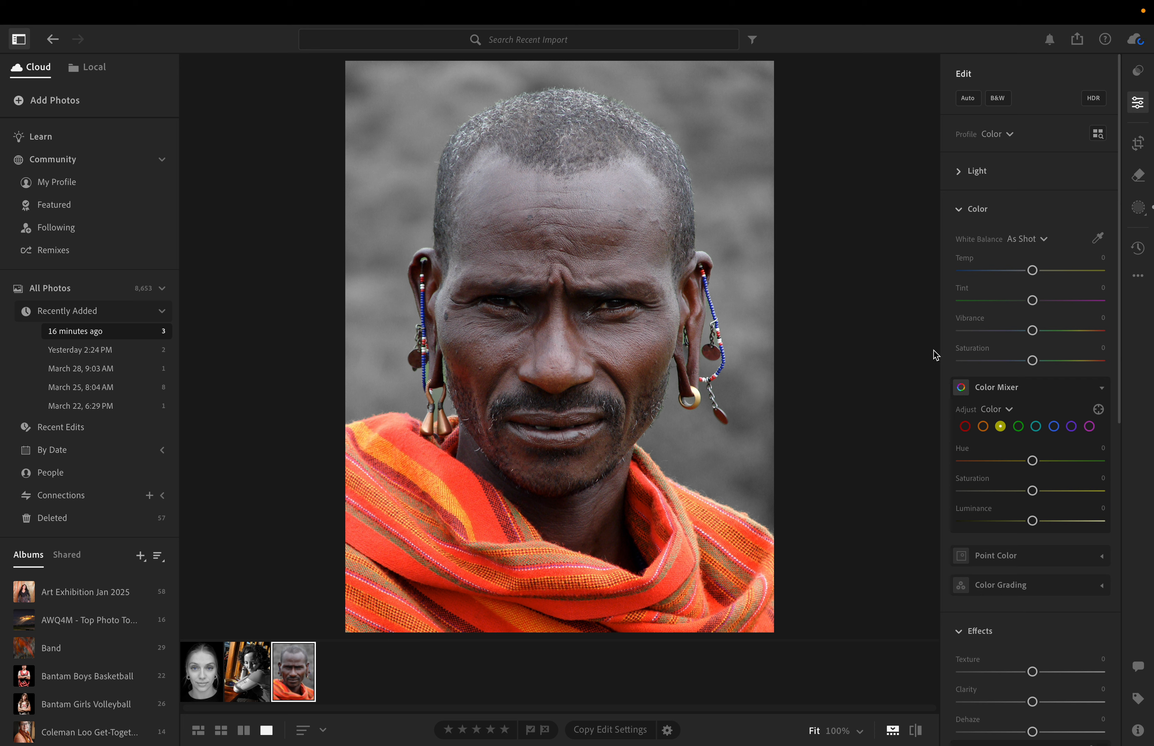
{"action": "mouse_move", "coordinate": [809, 6]}
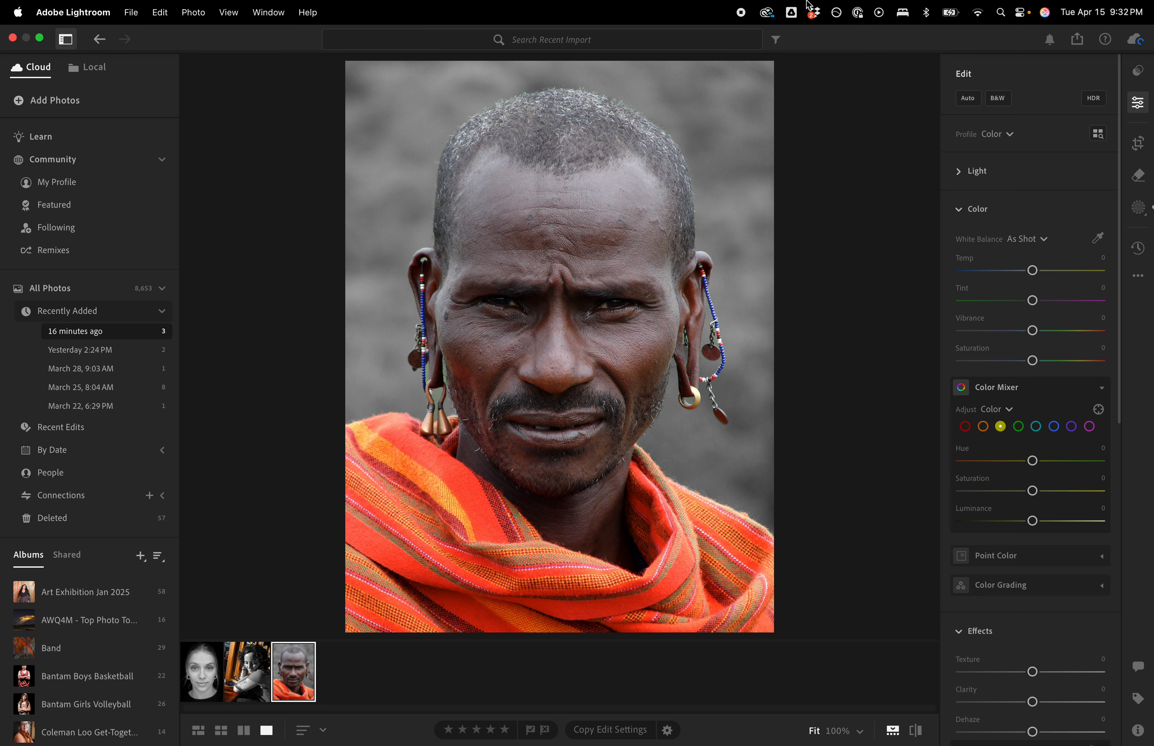